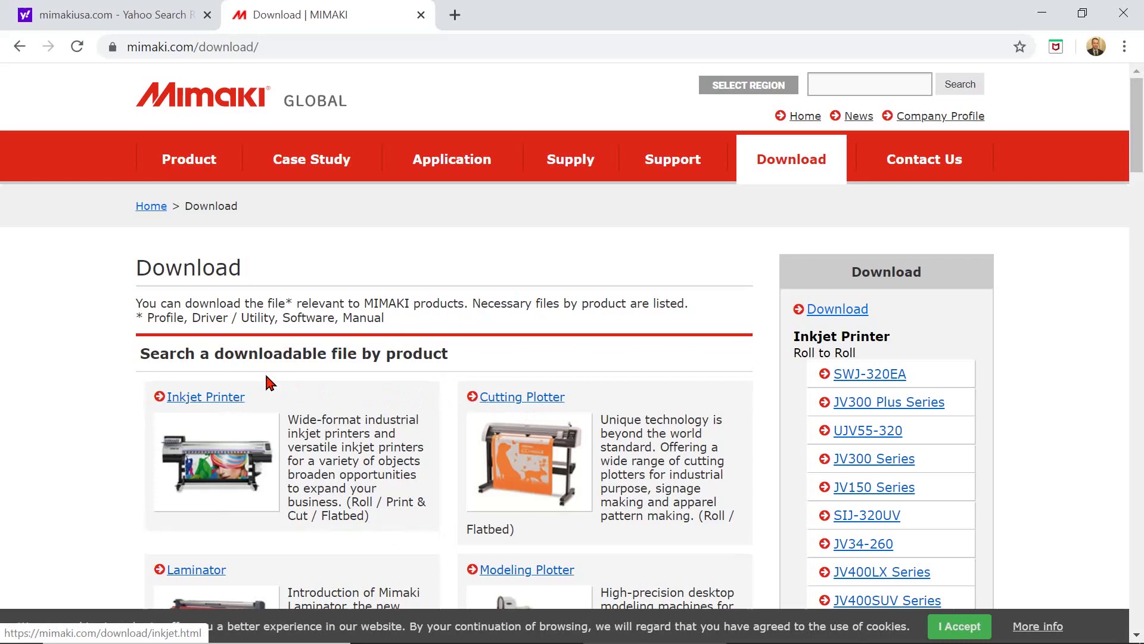
# Open the UJF-6042MkII page under Flat Bed (UV) and show its Driver / Utility downloads.
pyautogui.click(212, 397)
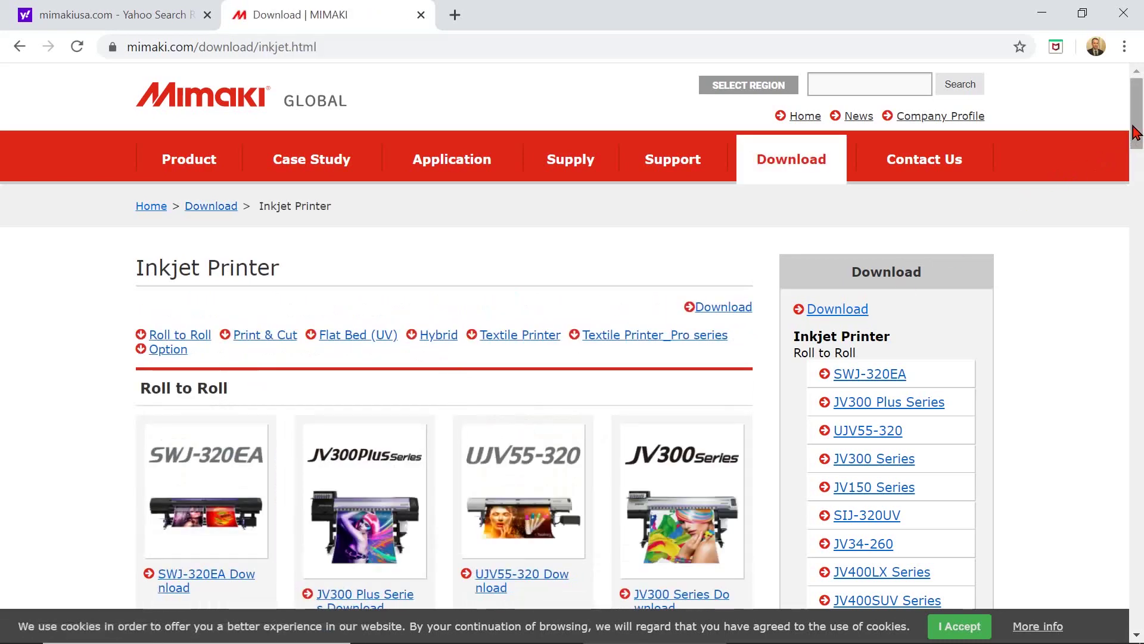
pyautogui.moveTo(1135, 133); pyautogui.dragTo(1140, 308)
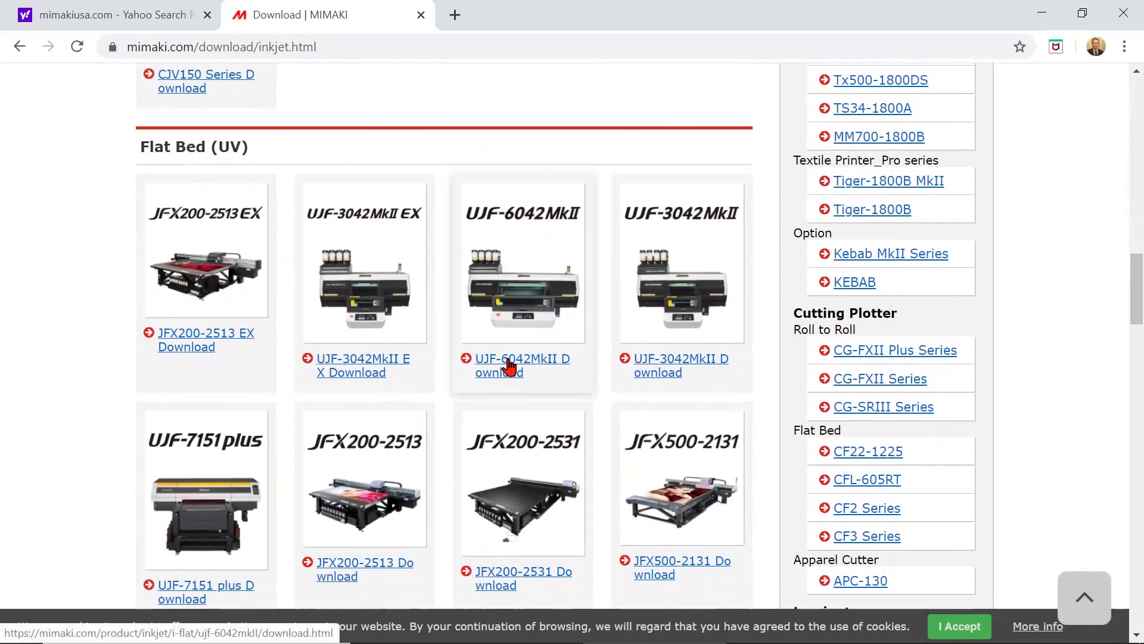
pyautogui.click(507, 361)
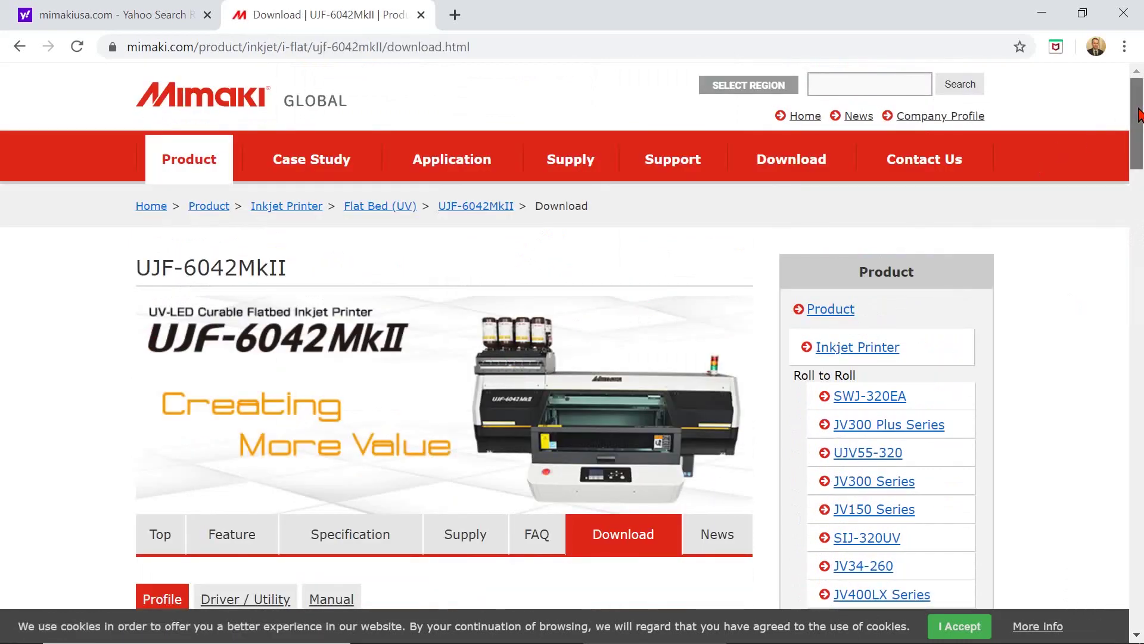
pyautogui.moveTo(1140, 115); pyautogui.dragTo(1140, 152)
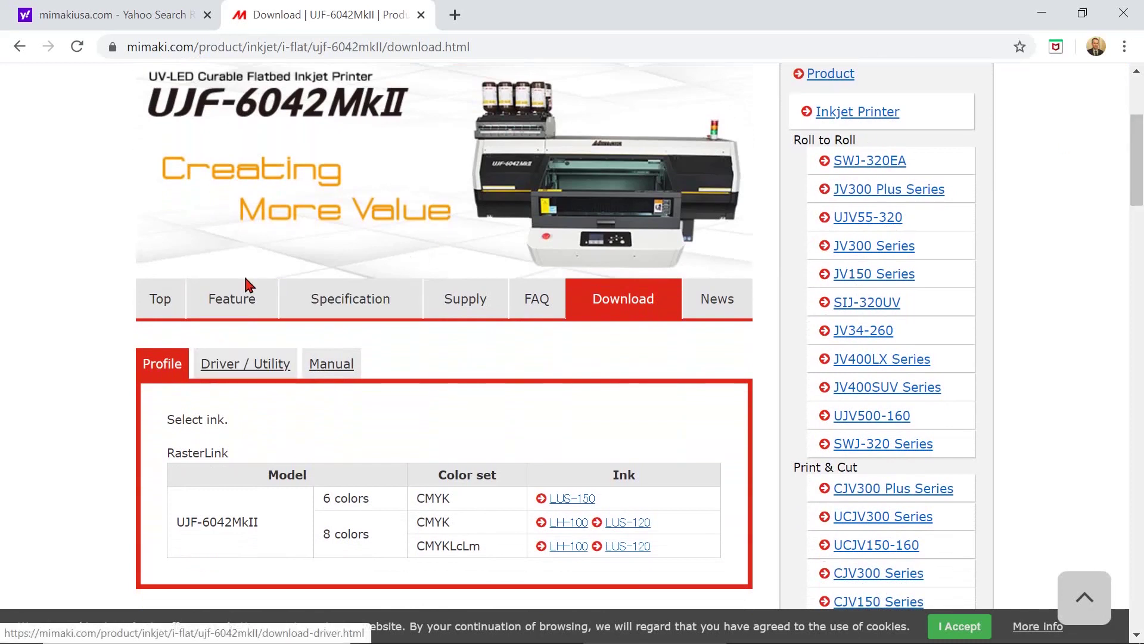
pyautogui.click(243, 372)
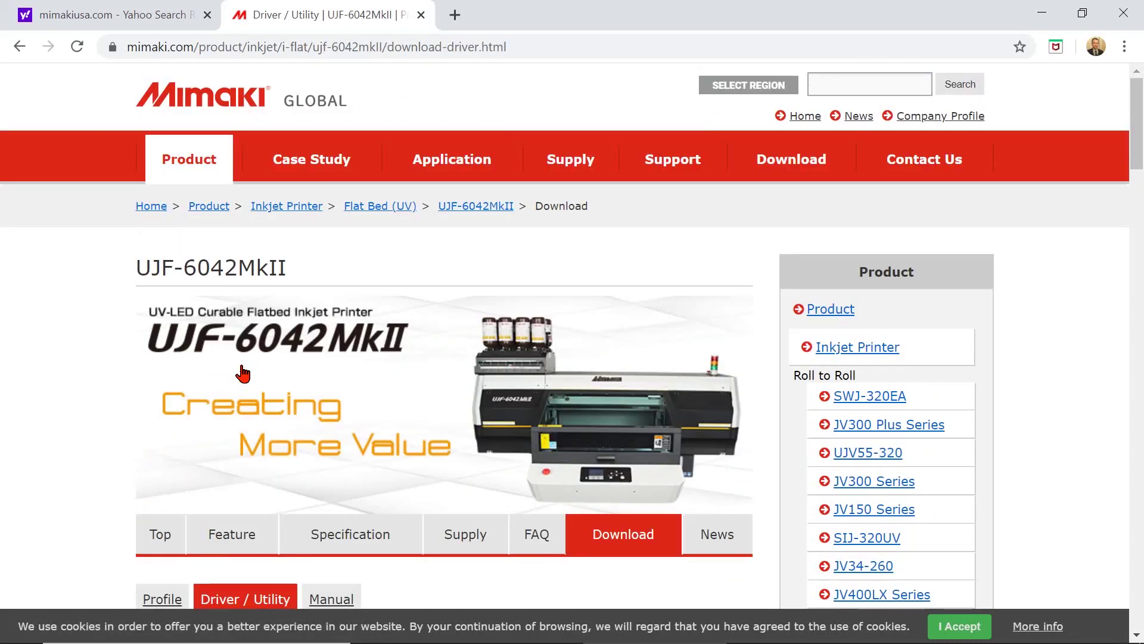
pyautogui.moveTo(1135, 122); pyautogui.dragTo(1136, 206)
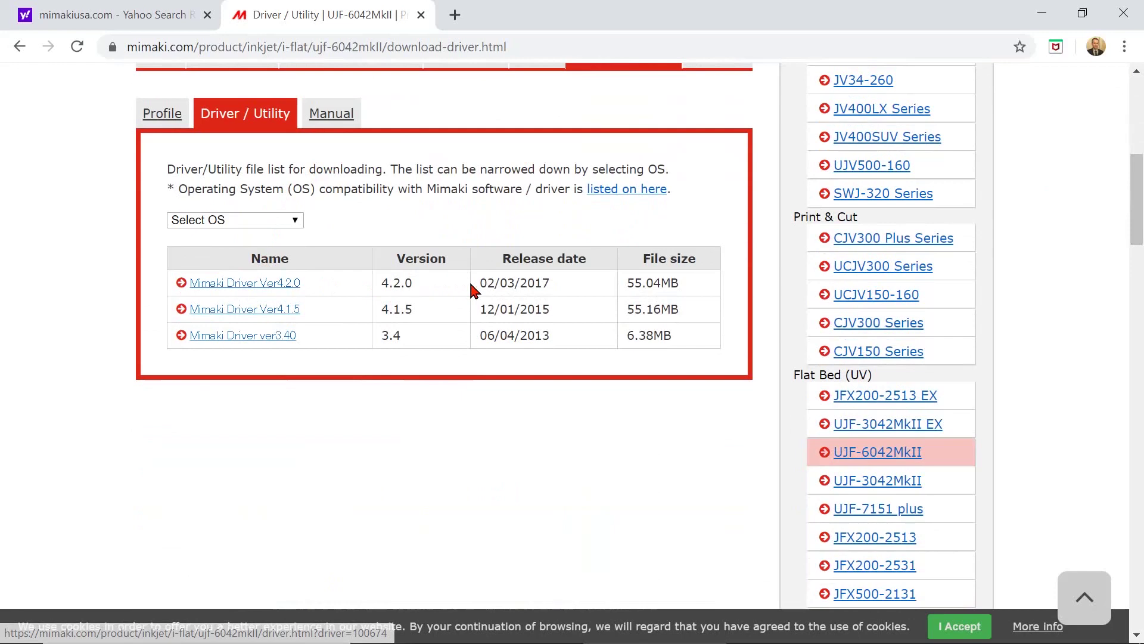
# Download mkdriver_v420.exe from the Mimaki Driver Ver4.2.0 page.
pyautogui.click(263, 283)
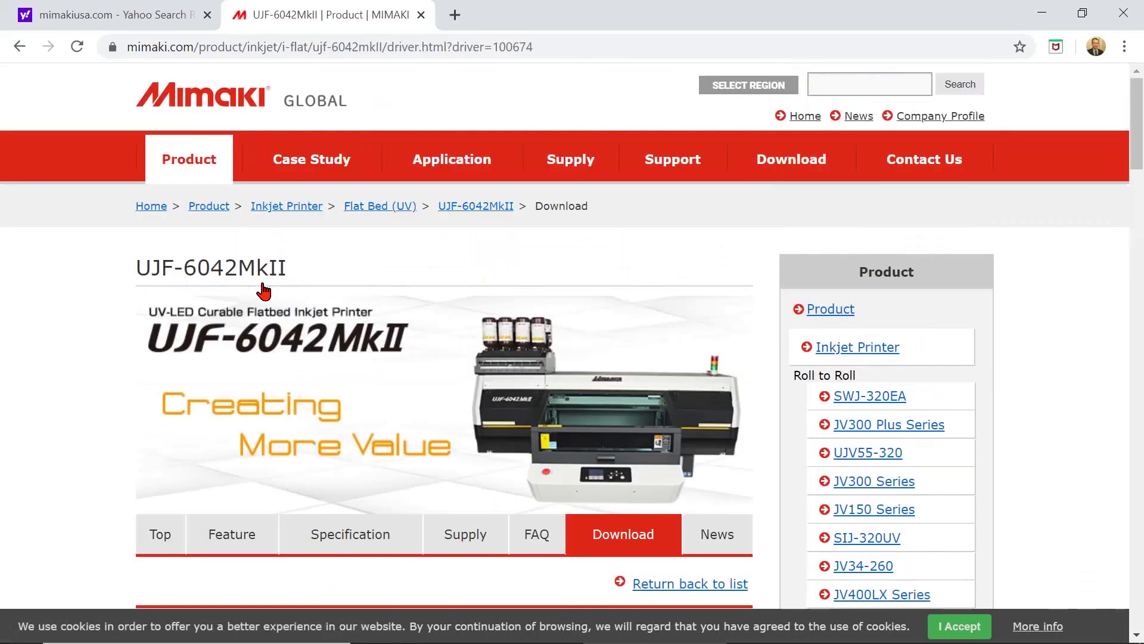
pyautogui.moveTo(1135, 125); pyautogui.dragTo(1142, 387)
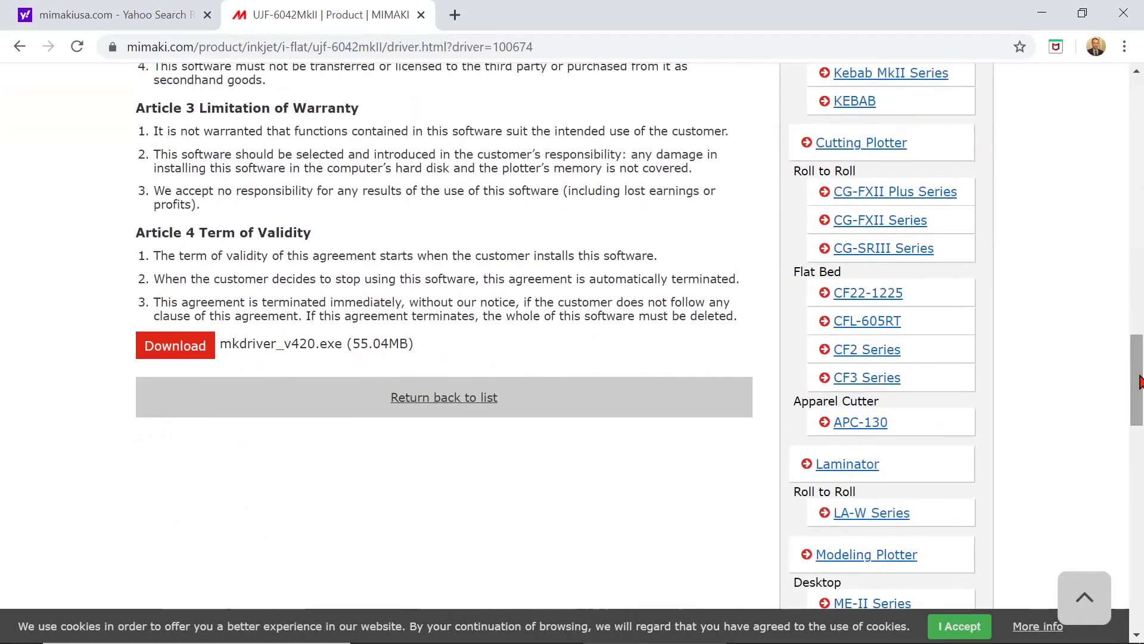
pyautogui.click(177, 347)
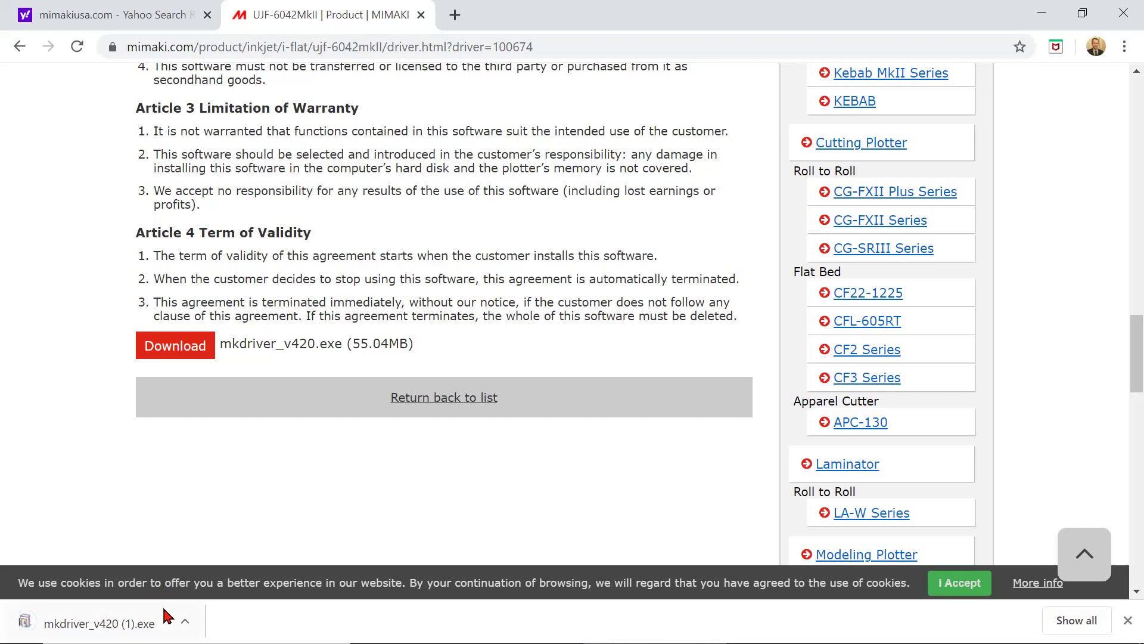
# Show the download in the Downloads folder and run mkdriver_v420 (1).
pyautogui.click(184, 621)
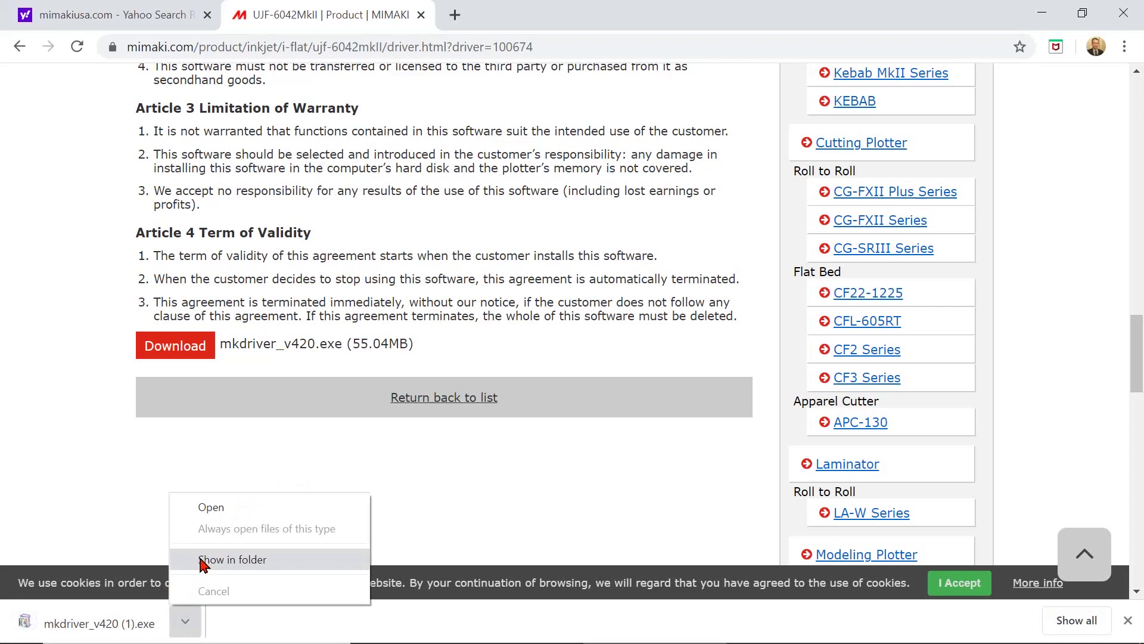
pyautogui.click(206, 559)
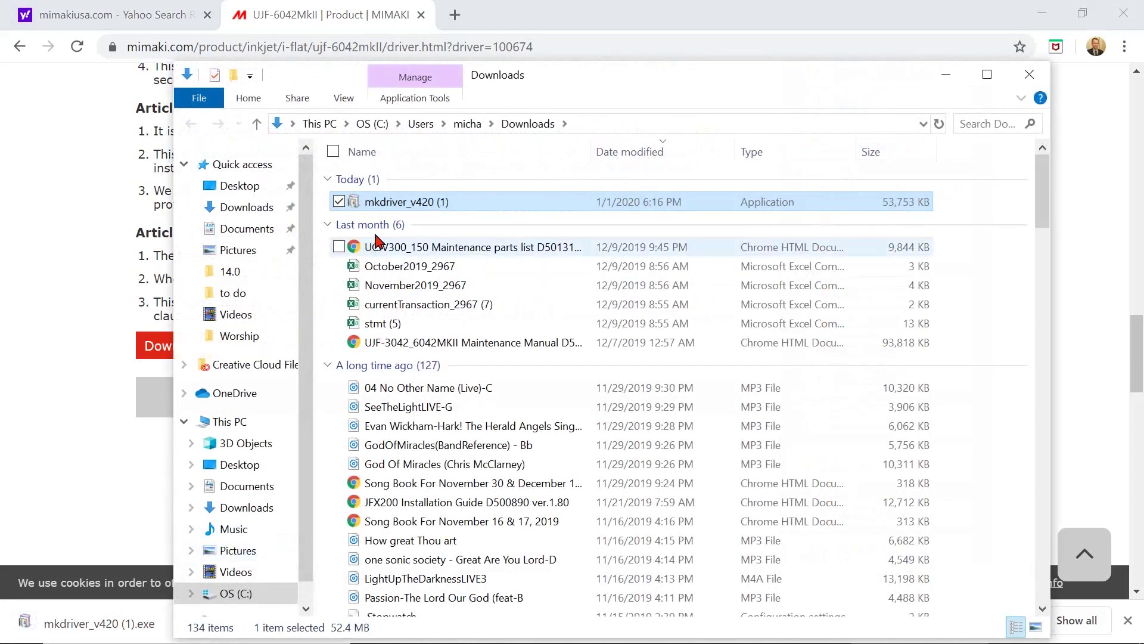
pyautogui.moveTo(406, 202)
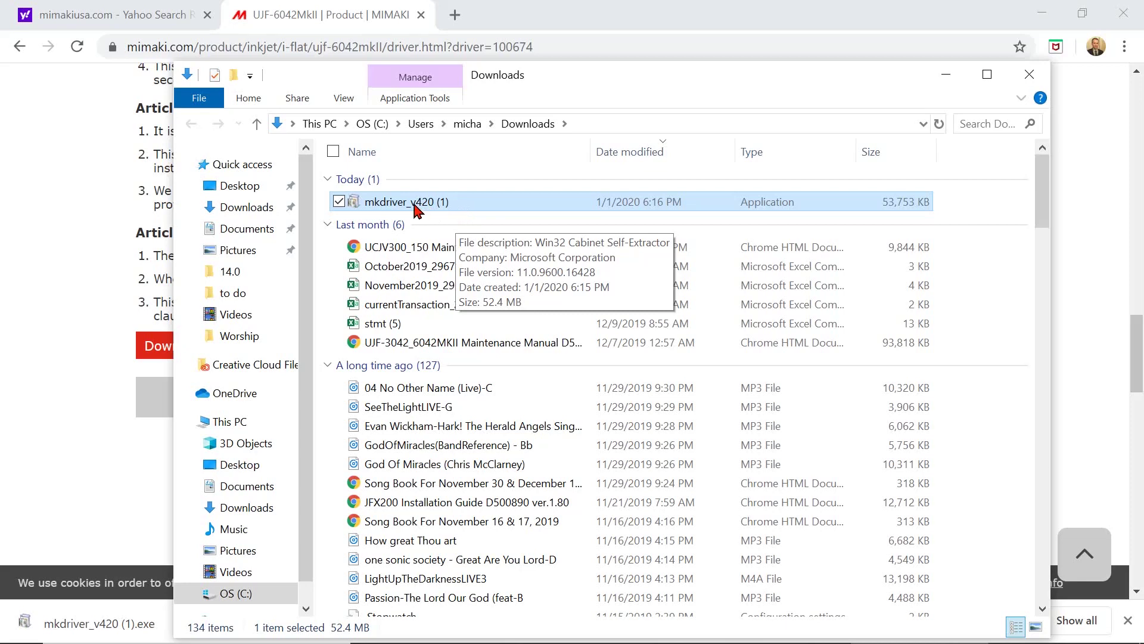
pyautogui.click(419, 152)
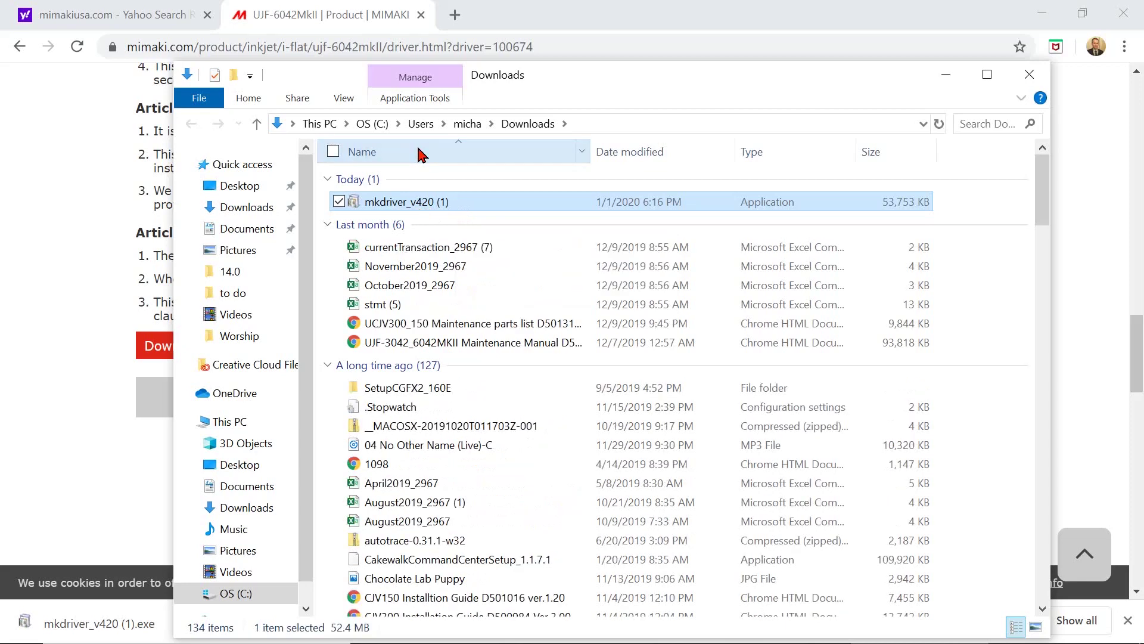
pyautogui.doubleClick(411, 205)
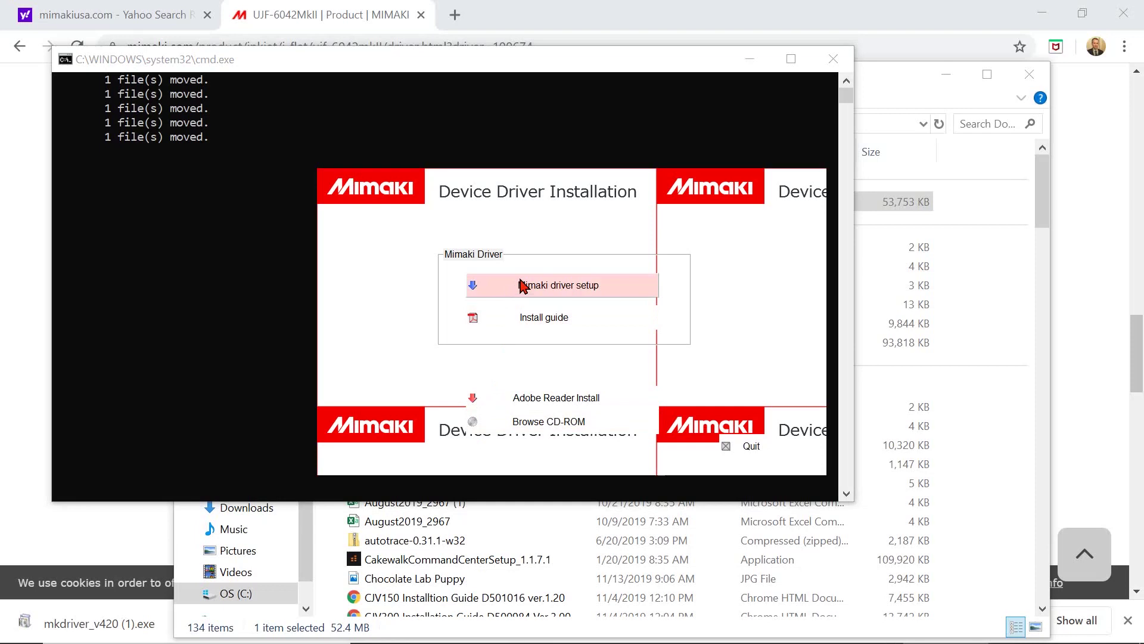
# Run Mimaki driver setup in English, accept the license terms, and install.
pyautogui.click(566, 286)
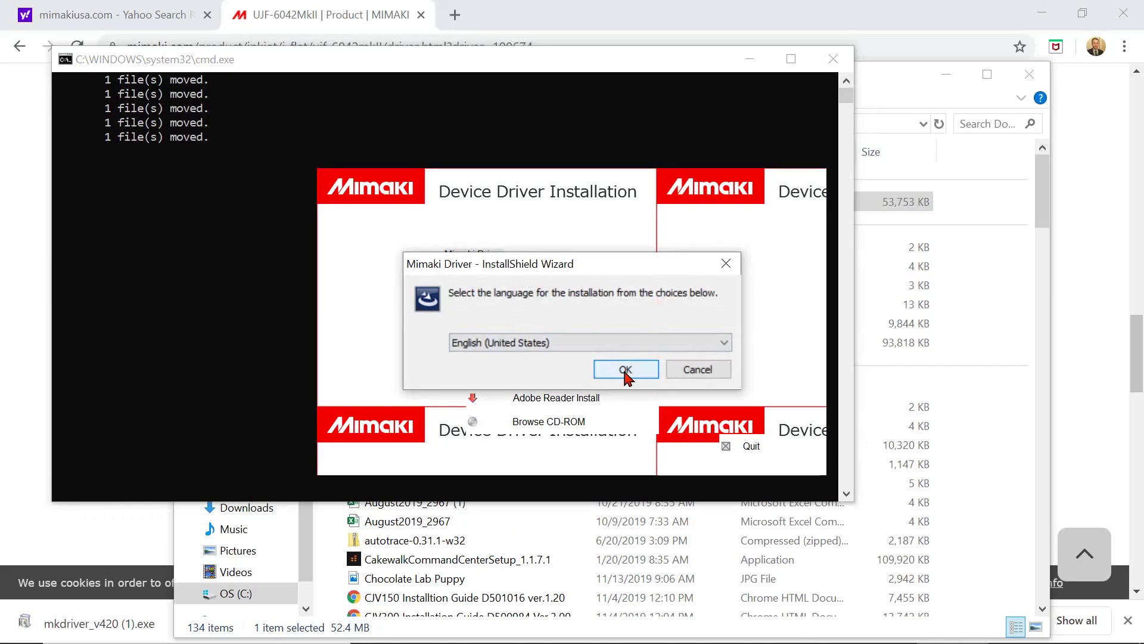
pyautogui.click(626, 370)
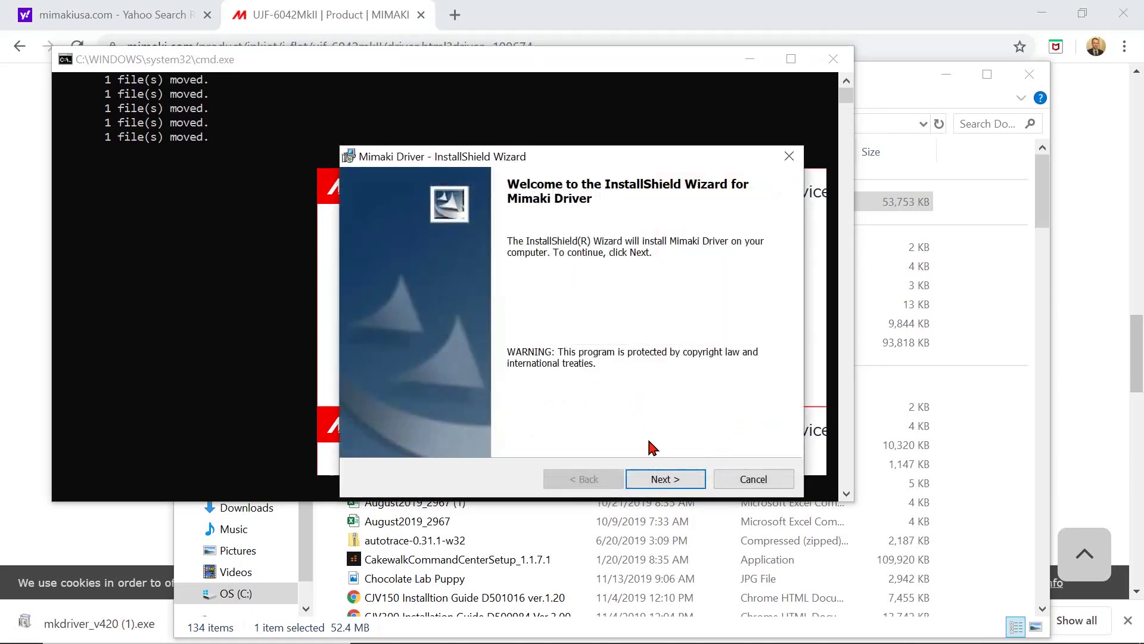
pyautogui.click(661, 480)
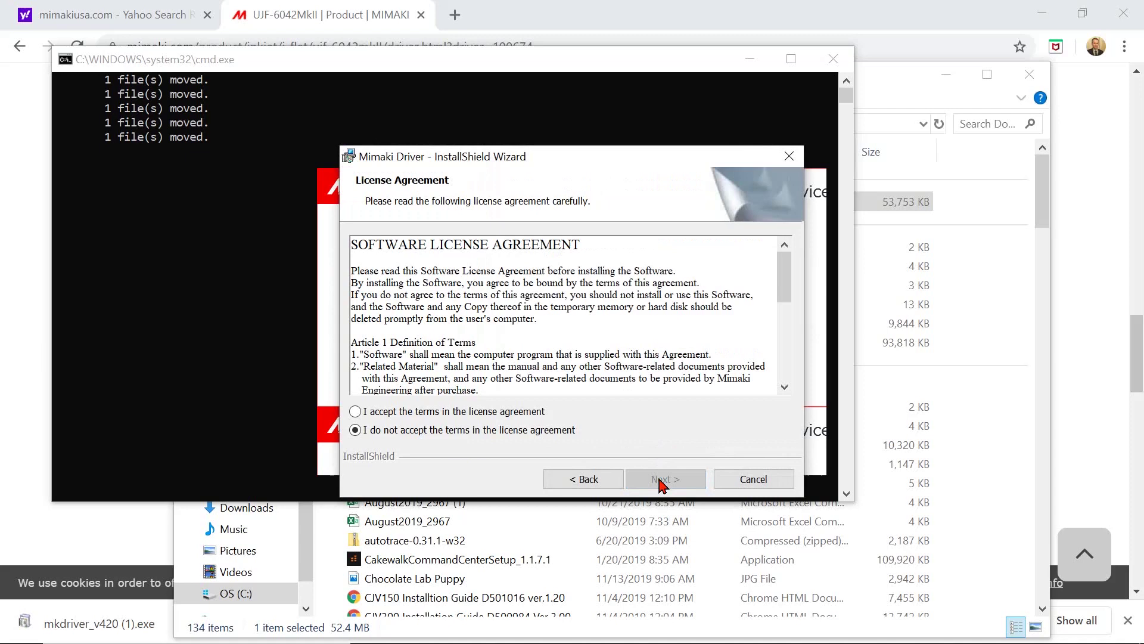
pyautogui.click(410, 412)
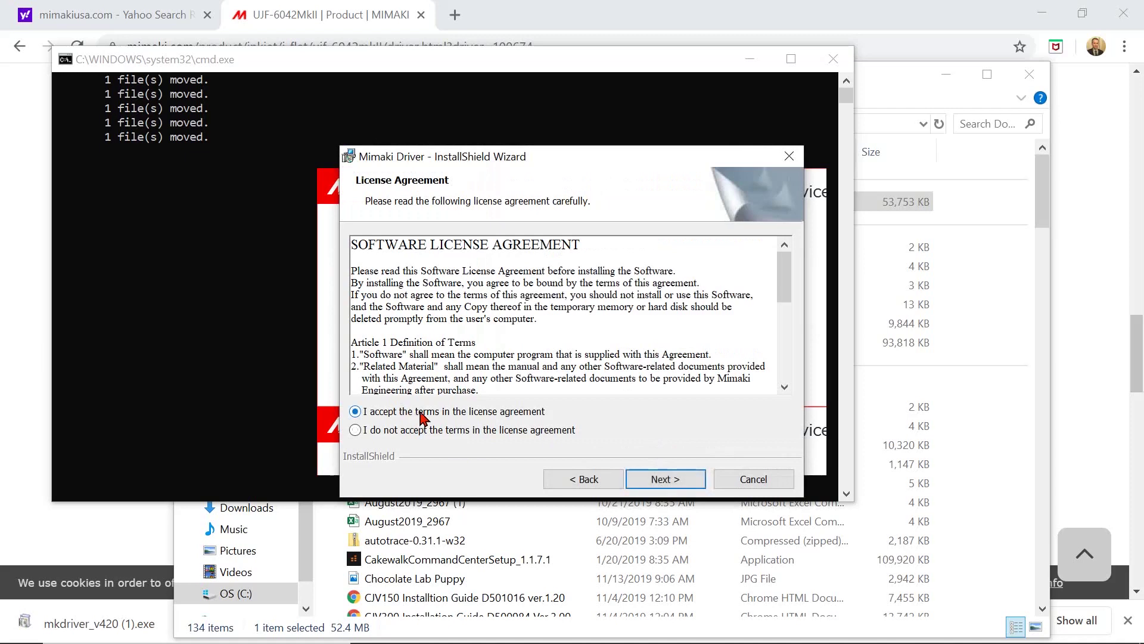
pyautogui.click(650, 479)
pyautogui.click(650, 479)
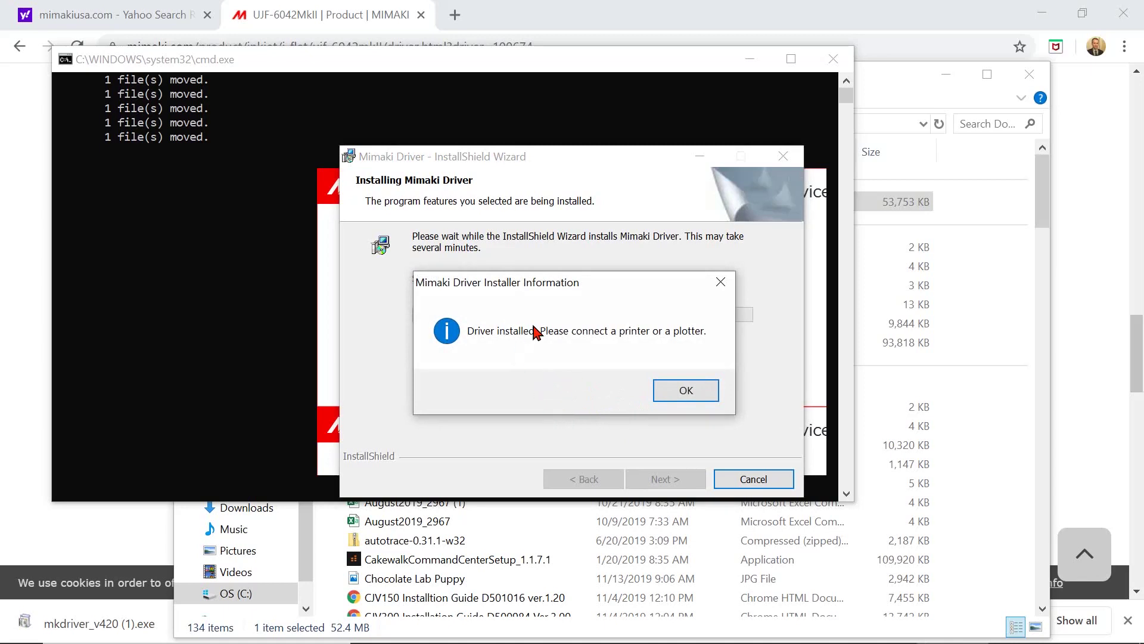
# Acknowledge the Driver installed message, finish the wizard, and quit the Device Driver Installation menu.
pyautogui.click(686, 391)
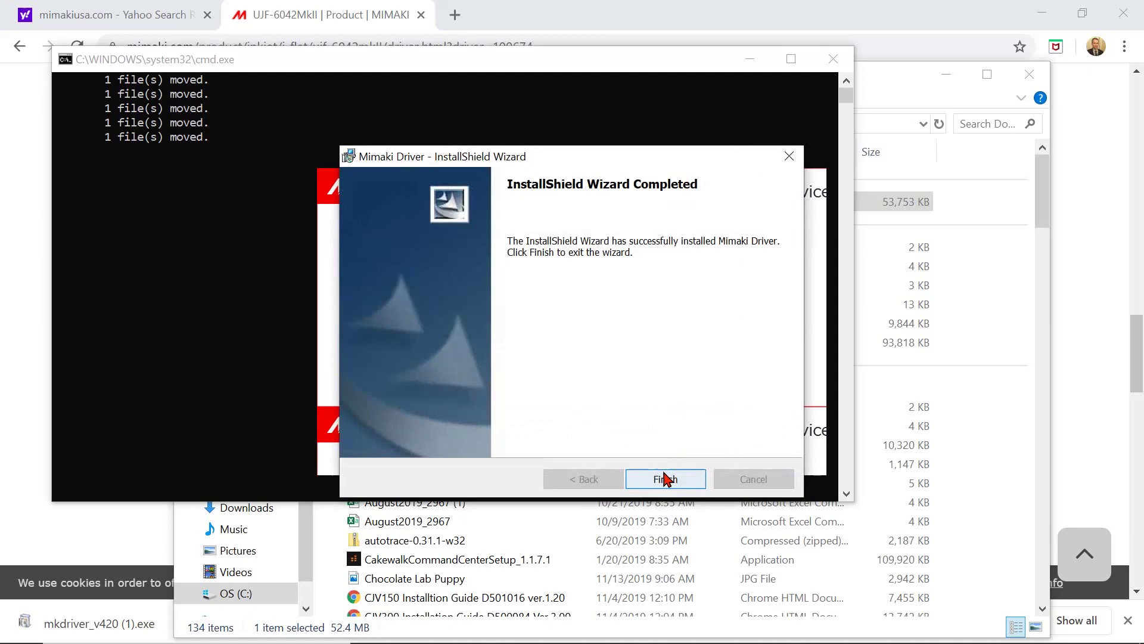
pyautogui.click(664, 478)
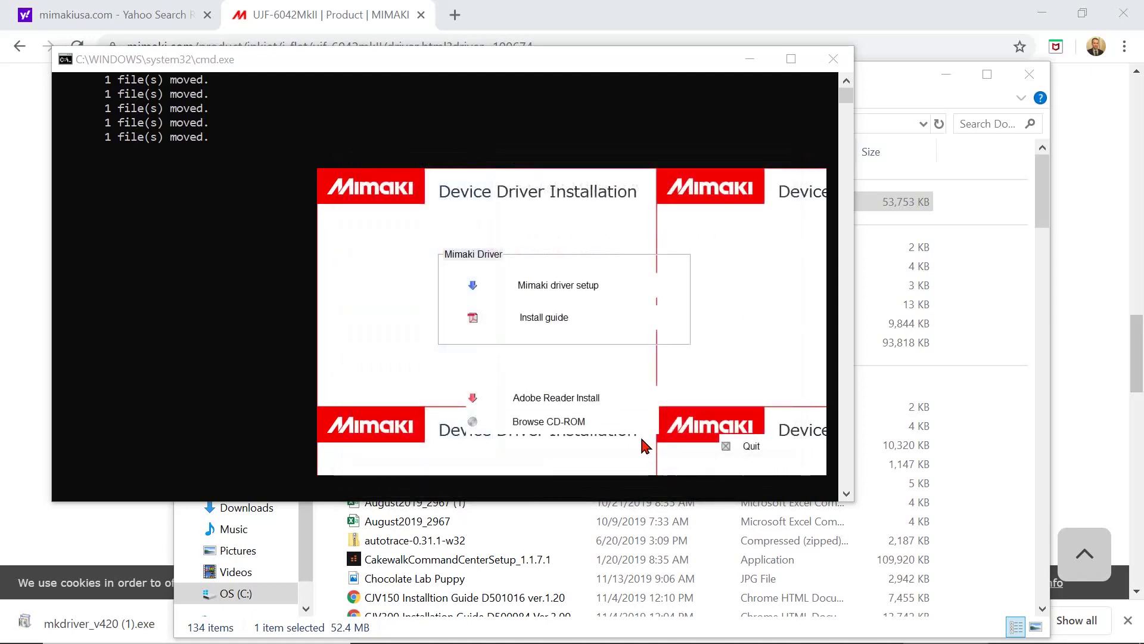
pyautogui.click(750, 446)
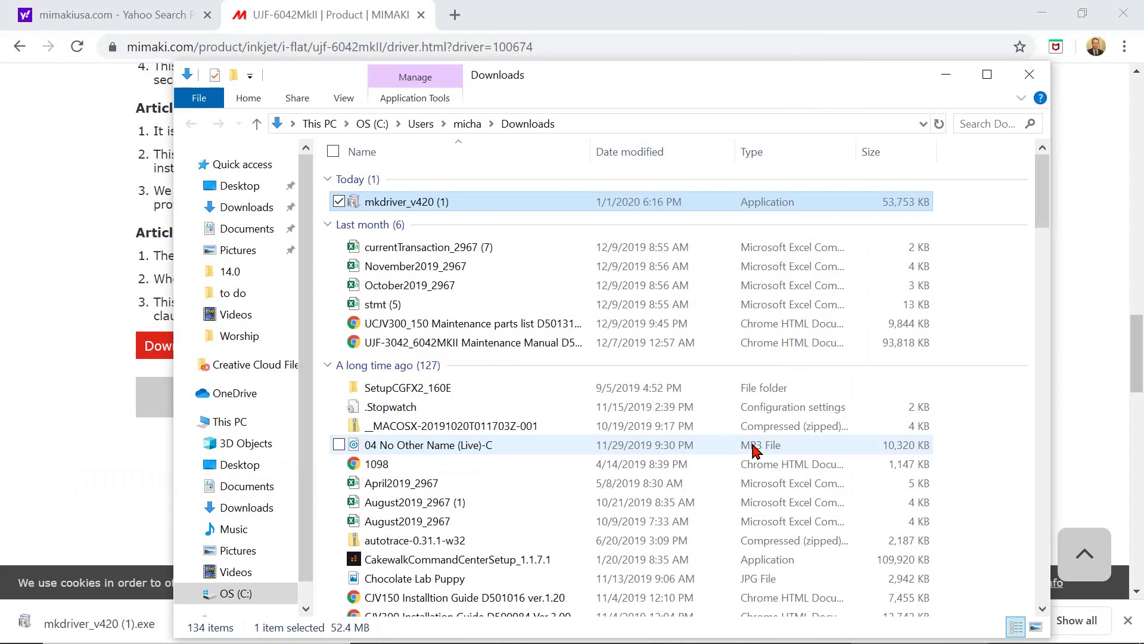